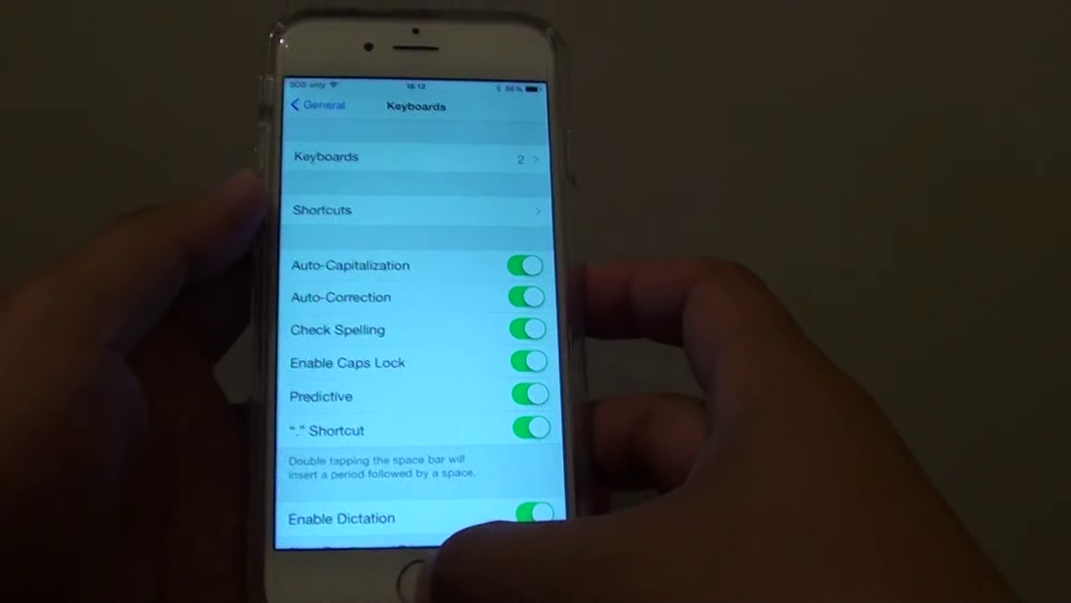
Back out of Keyboard settings to the home screen, then return to General > Keyboard.
{"action": "left_click", "coordinate": [327, 96]}
{"action": "left_click", "coordinate": [276, 186]}
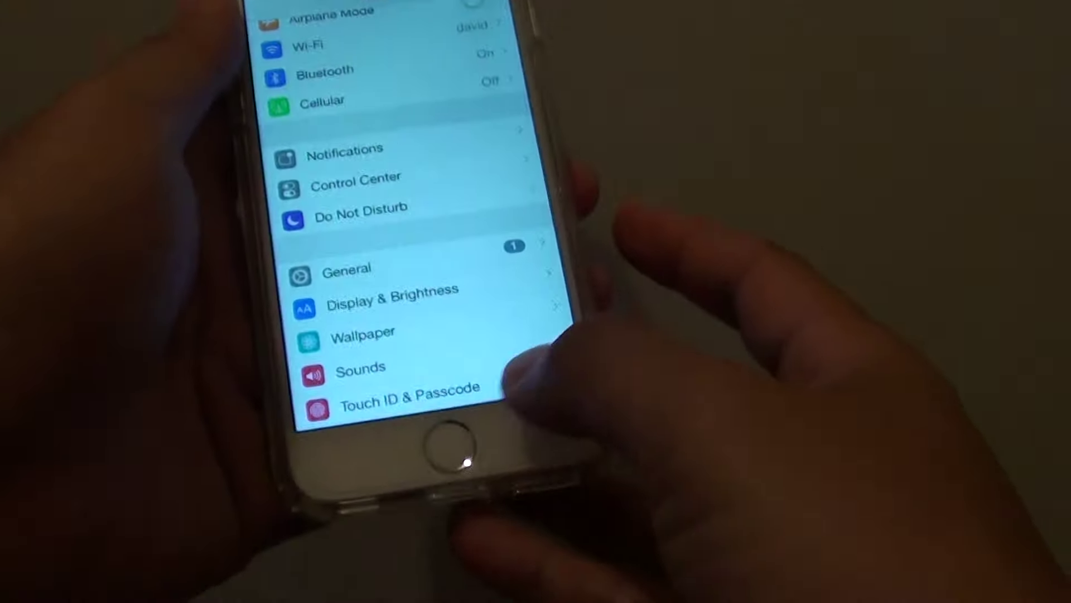
{"action": "left_click", "coordinate": [435, 592]}
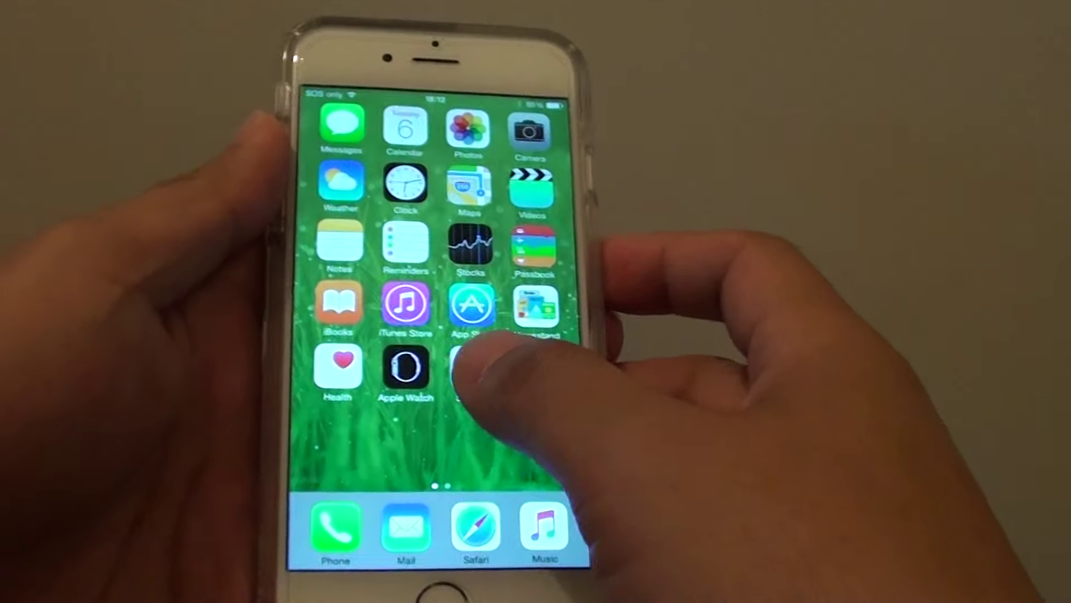
{"action": "left_click", "coordinate": [477, 368]}
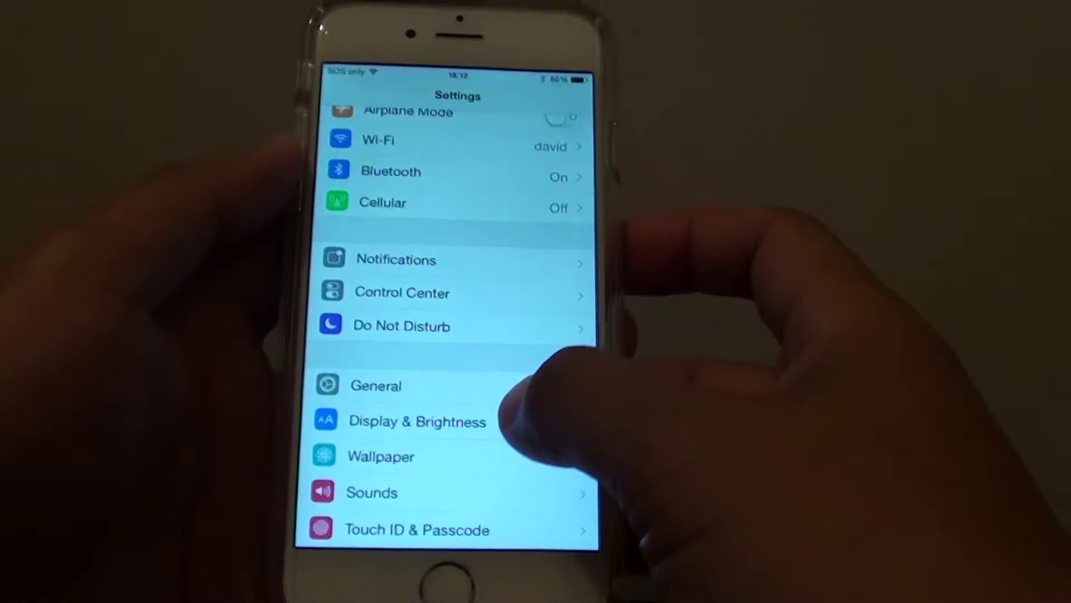
{"action": "left_click", "coordinate": [436, 293]}
{"action": "scroll", "coordinate": [502, 352], "scroll_direction": "down", "scroll_amount": 3}
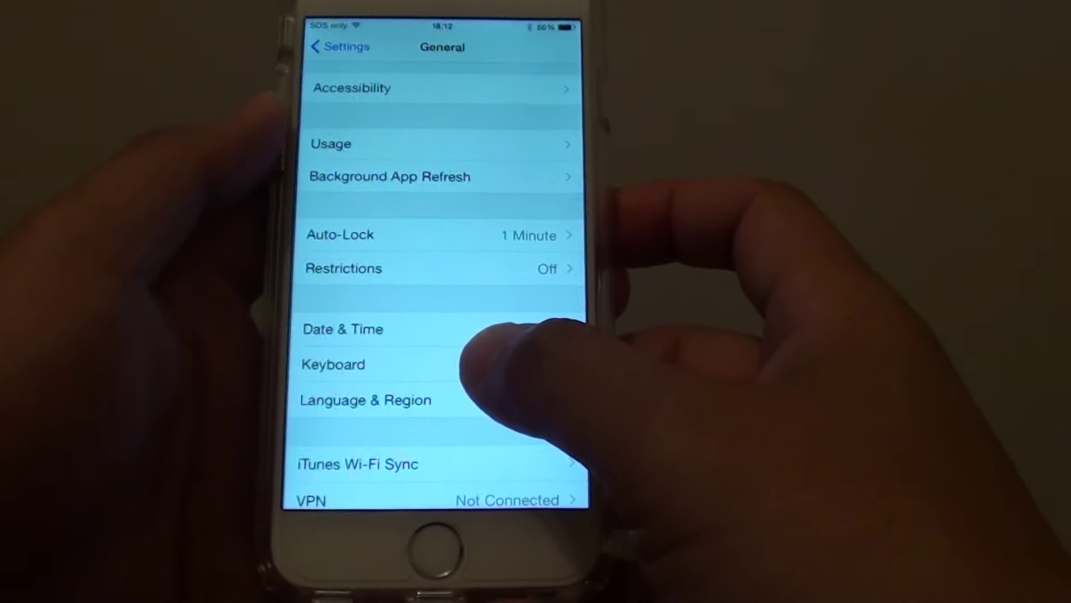
{"action": "left_click", "coordinate": [519, 376]}
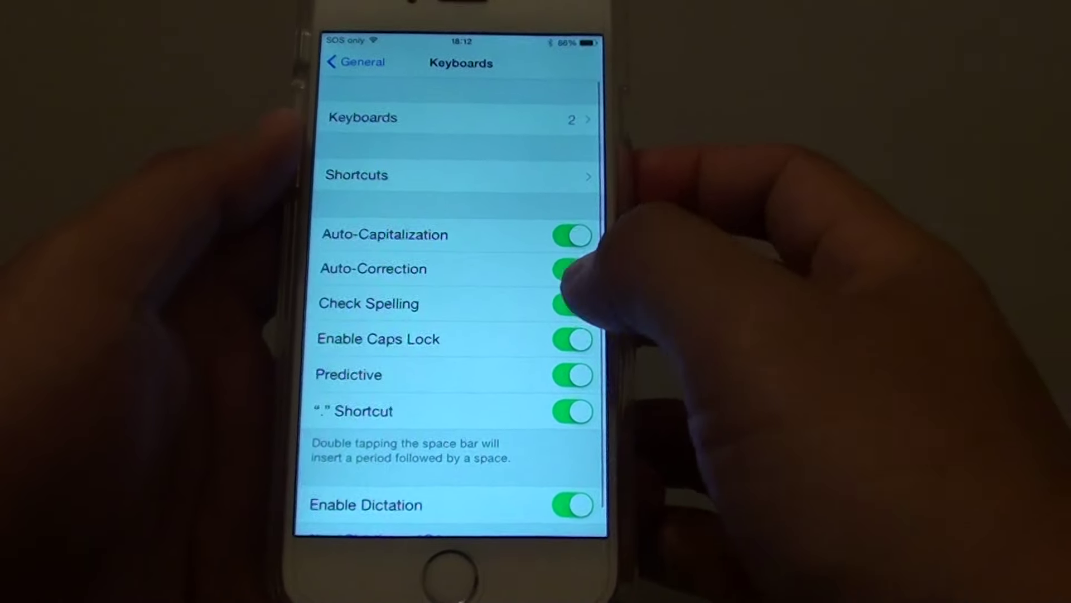
Switch Auto-Correction off and on twice so it ends enabled.
{"action": "left_click", "coordinate": [594, 267]}
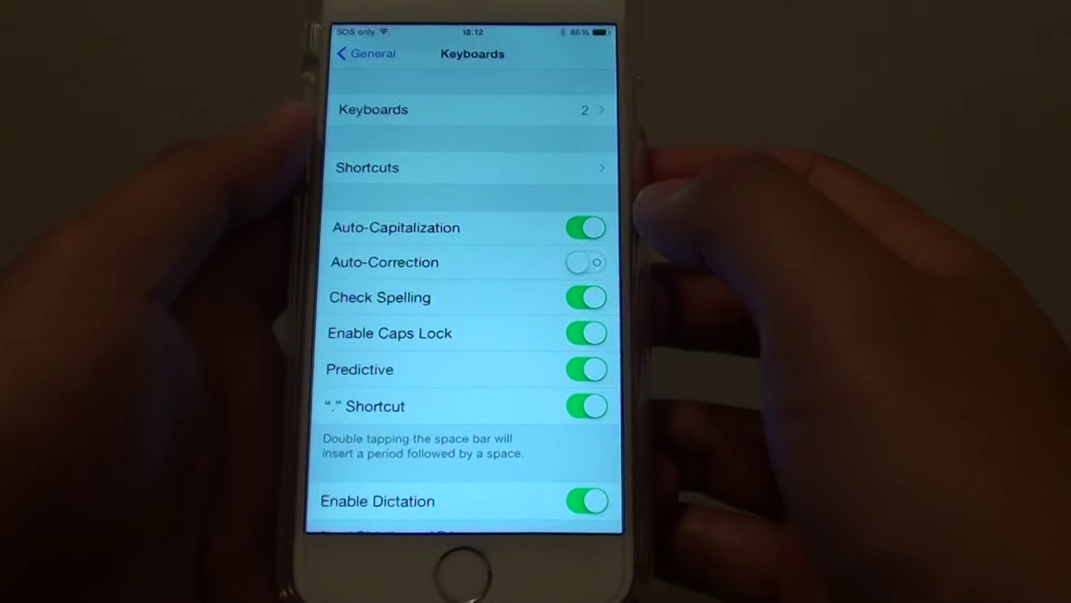
{"action": "left_click", "coordinate": [590, 262]}
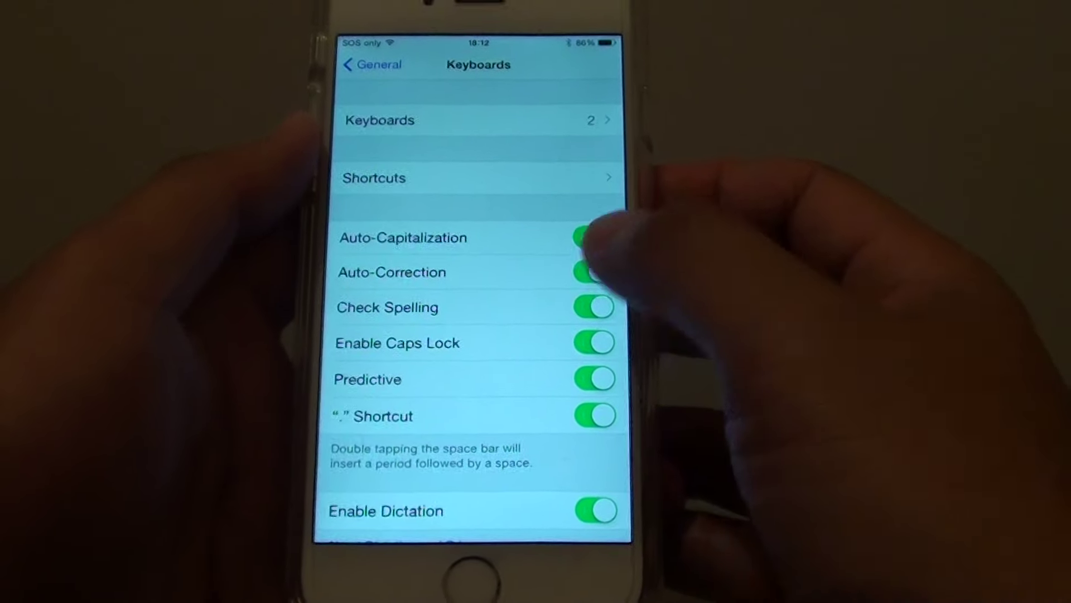
{"action": "left_click", "coordinate": [595, 271]}
{"action": "left_click", "coordinate": [596, 261]}
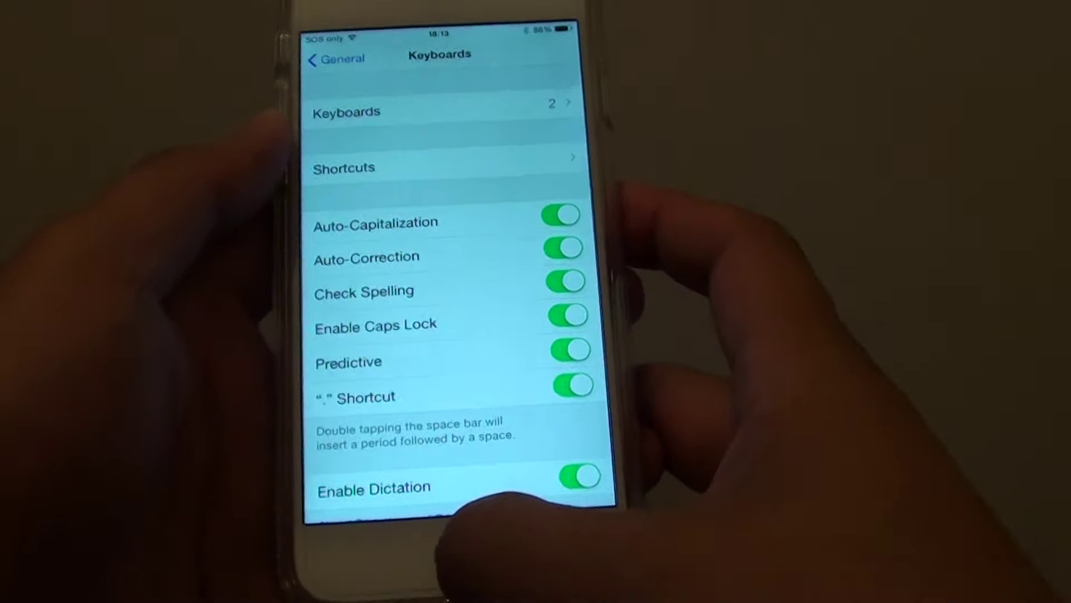
{"action": "double_click", "coordinate": [502, 553]}
In a blank note, type 'Take cate' and accept the 'care' suggestion to get 'Take care'.
{"action": "left_click", "coordinate": [585, 293]}
{"action": "left_click", "coordinate": [570, 192]}
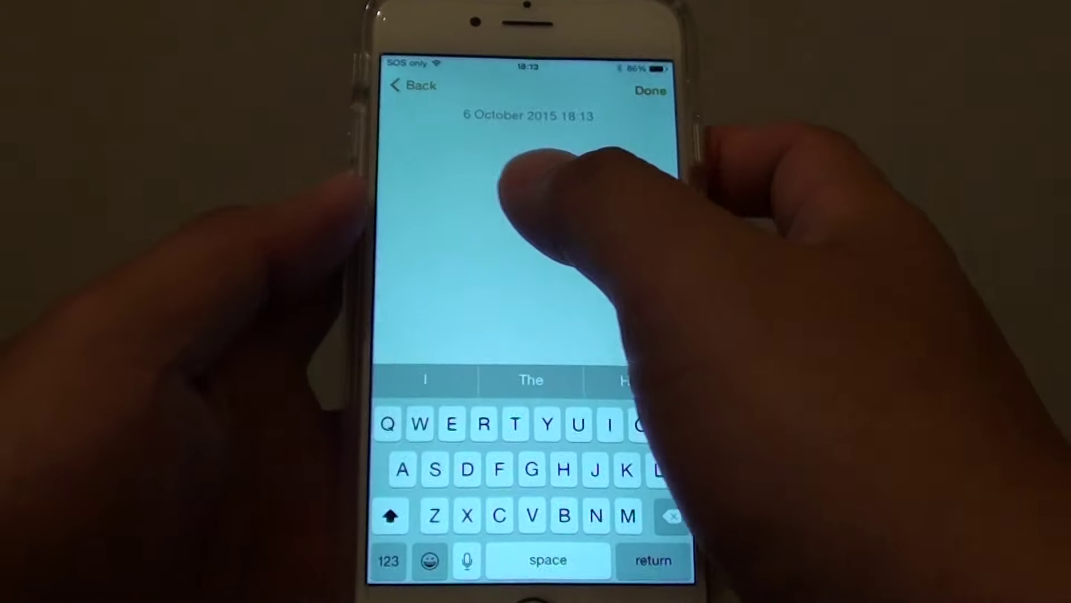
{"action": "left_click", "coordinate": [451, 413]}
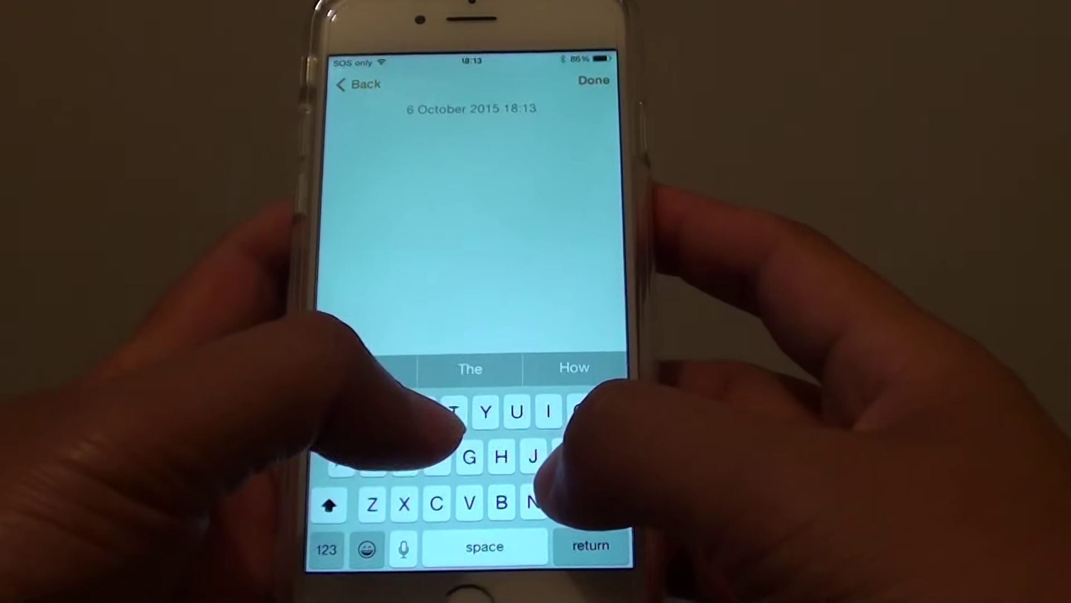
{"action": "type", "text": "Take c"}
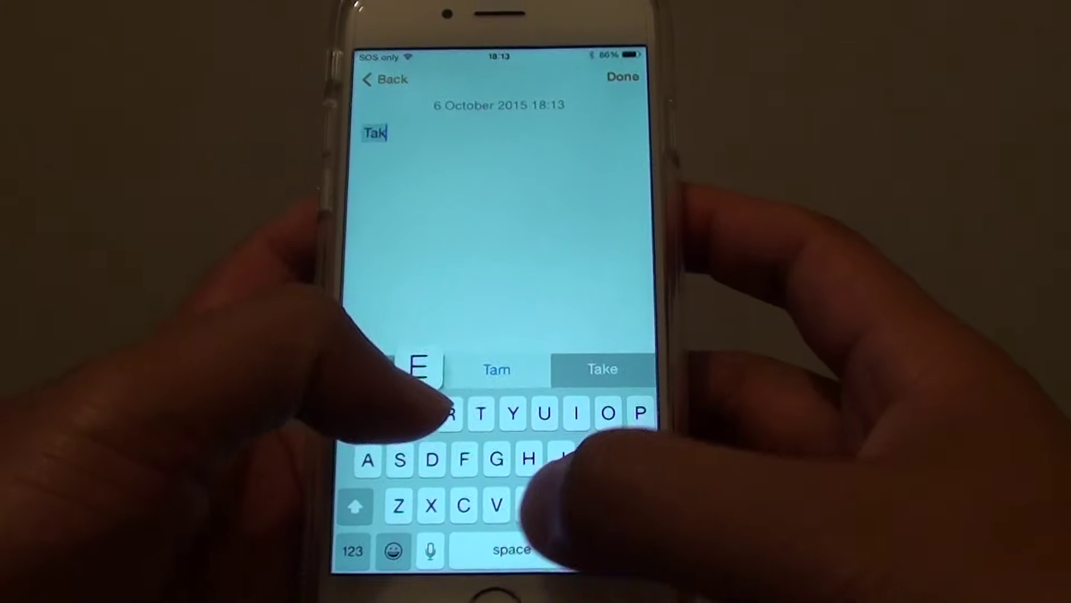
{"action": "type", "text": "a"}
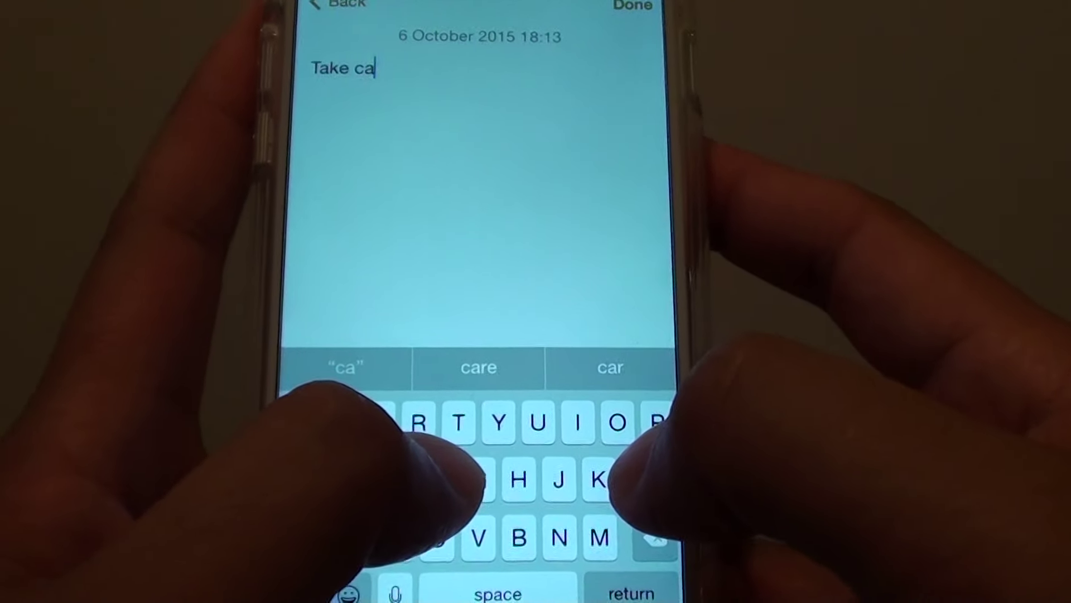
{"action": "type", "text": "te"}
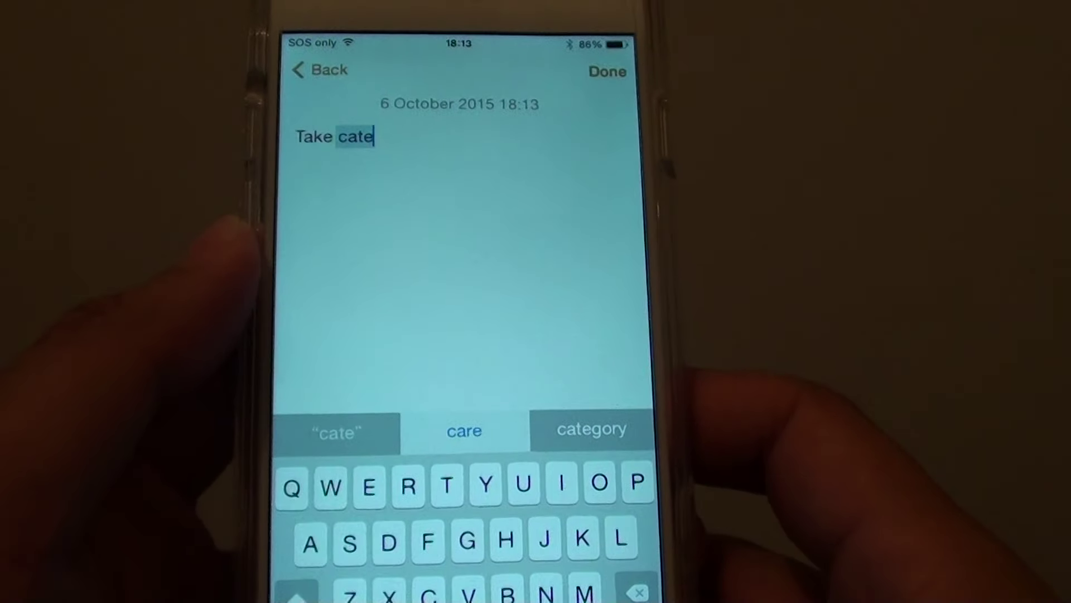
{"action": "left_click", "coordinate": [559, 572]}
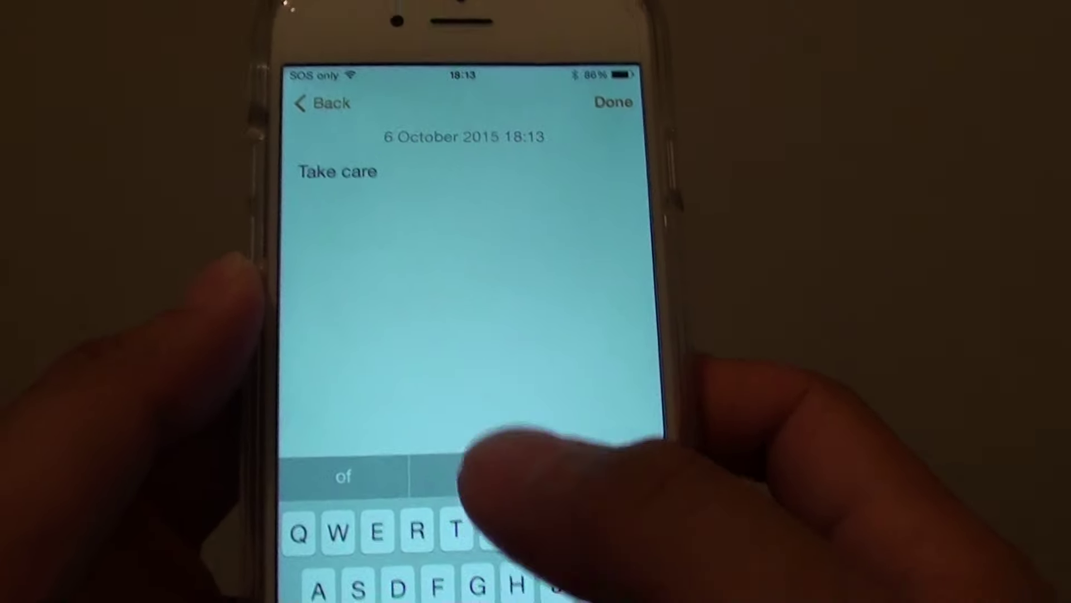